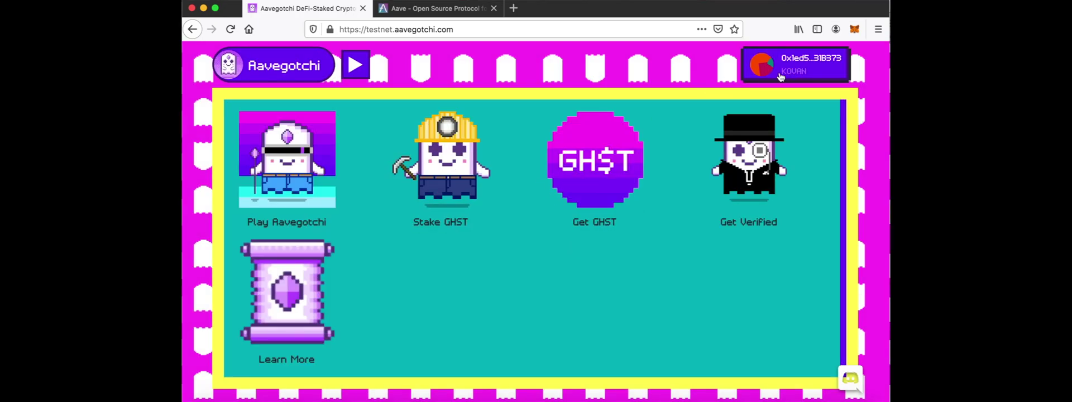
# - Claim Kovan GHST from the Play Aavegotchi area and approve the wallet transaction
pyautogui.click(295, 180)
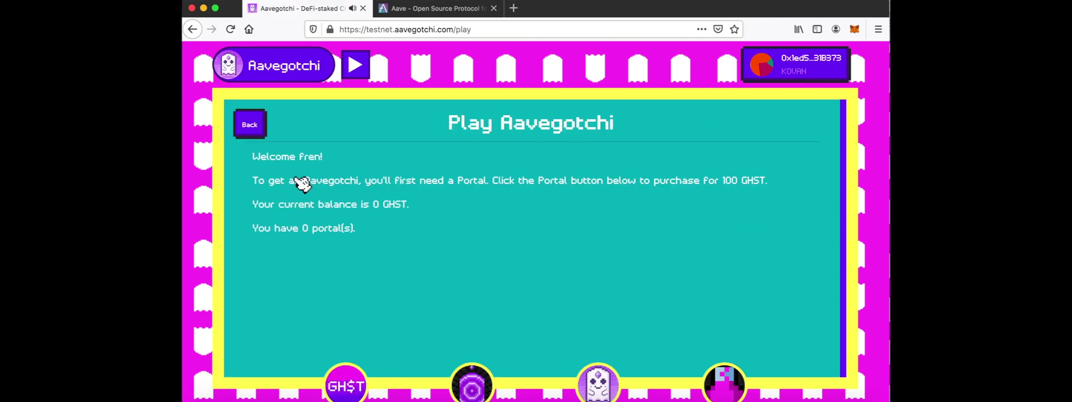
pyautogui.click(346, 384)
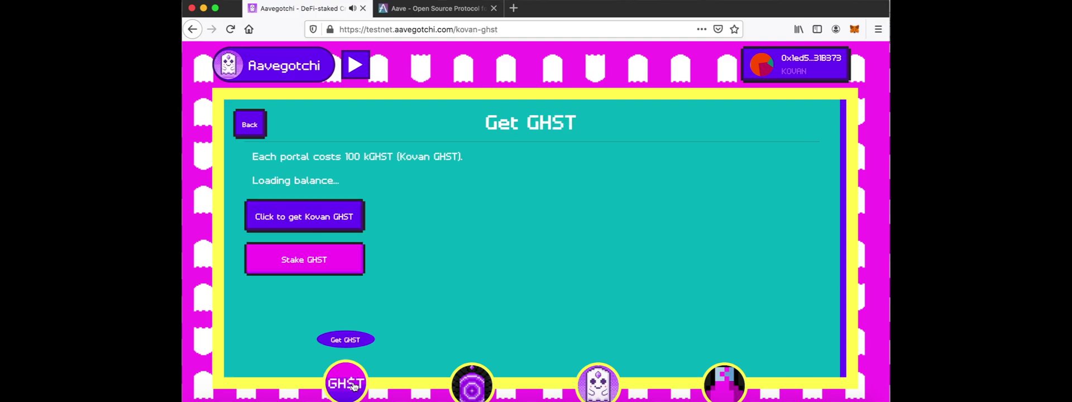
pyautogui.click(308, 223)
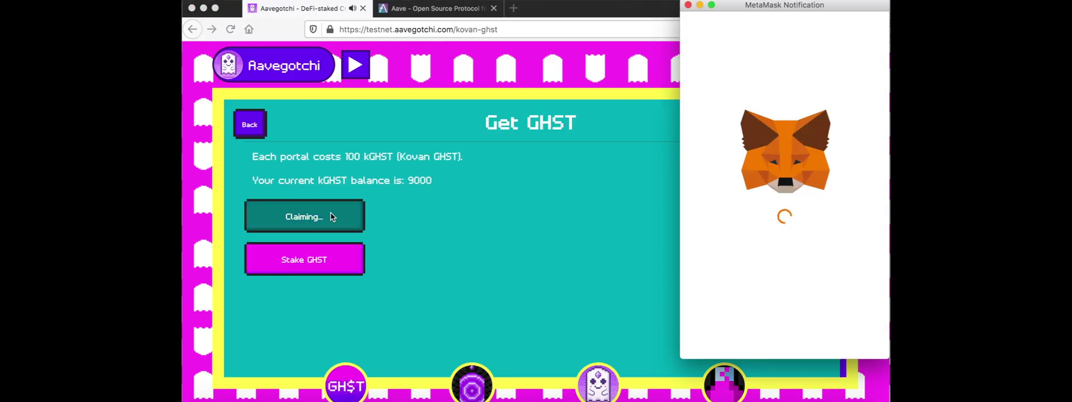
pyautogui.click(838, 344)
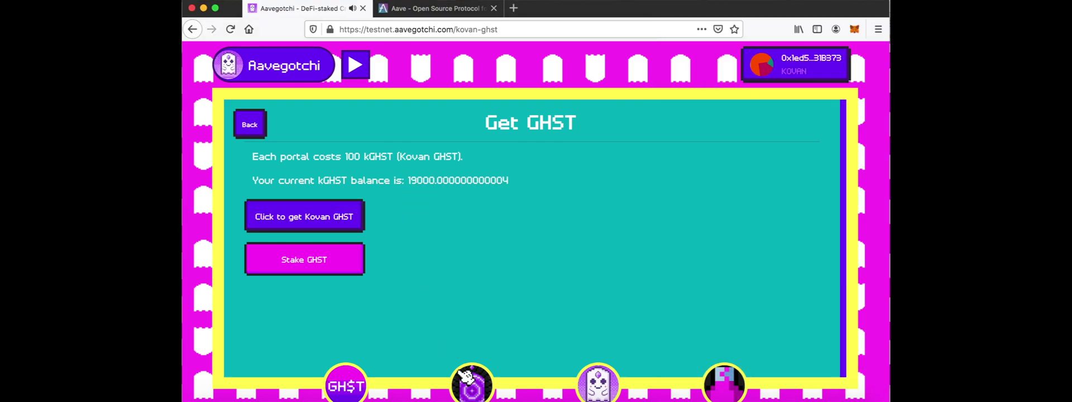
# - Open the first closed portal in My Portals, confirm the wallet transaction, and view the portal's contents
pyautogui.click(473, 386)
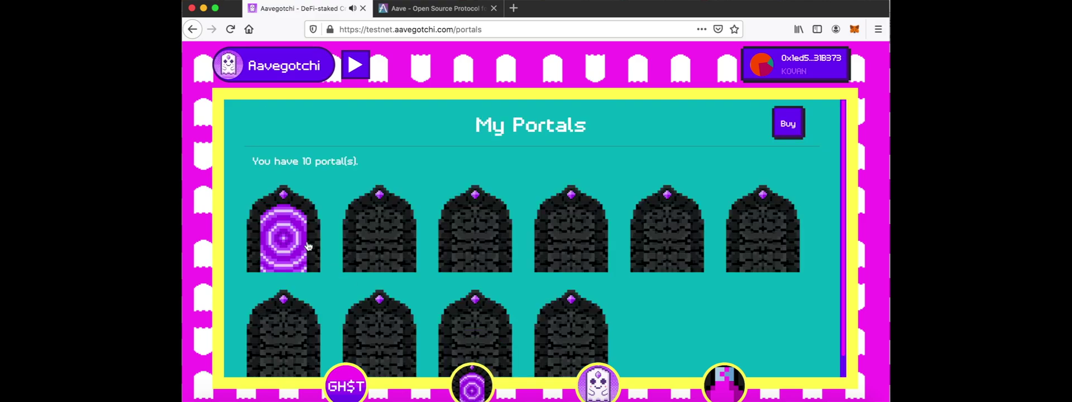
pyautogui.click(382, 239)
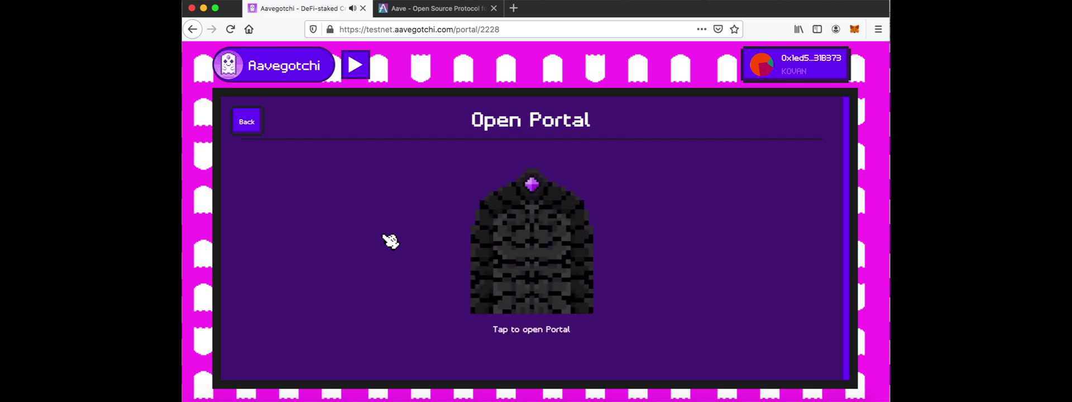
pyautogui.click(539, 256)
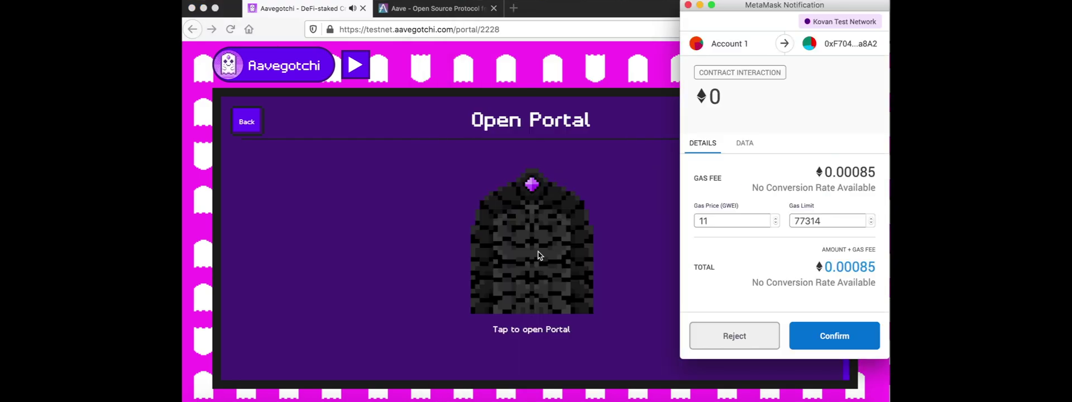
pyautogui.click(842, 337)
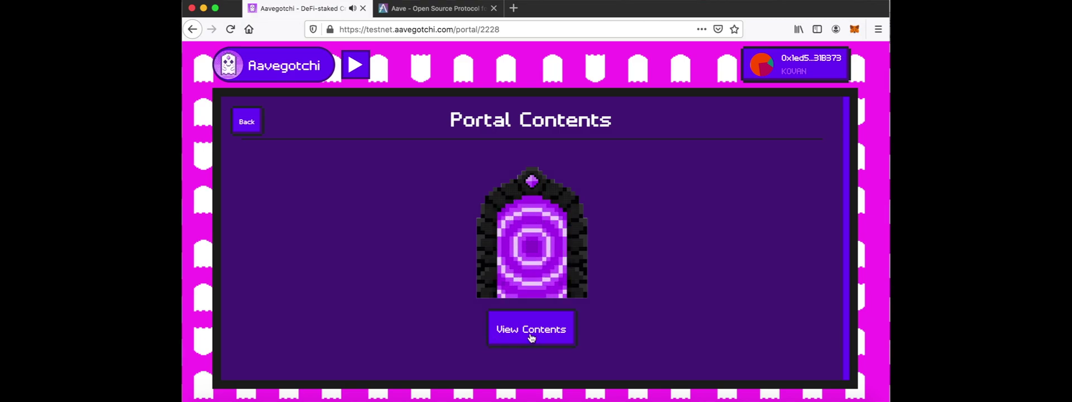
pyautogui.click(532, 335)
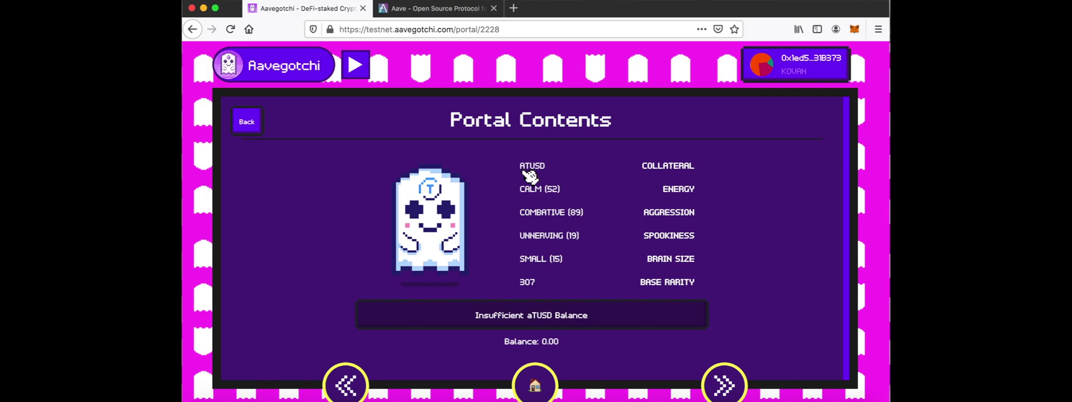
# - Compare the collateral, traits and base rarity of the portal's Aavegotchis, ending on the aLINK one with base rarity 311
pyautogui.press('Right')
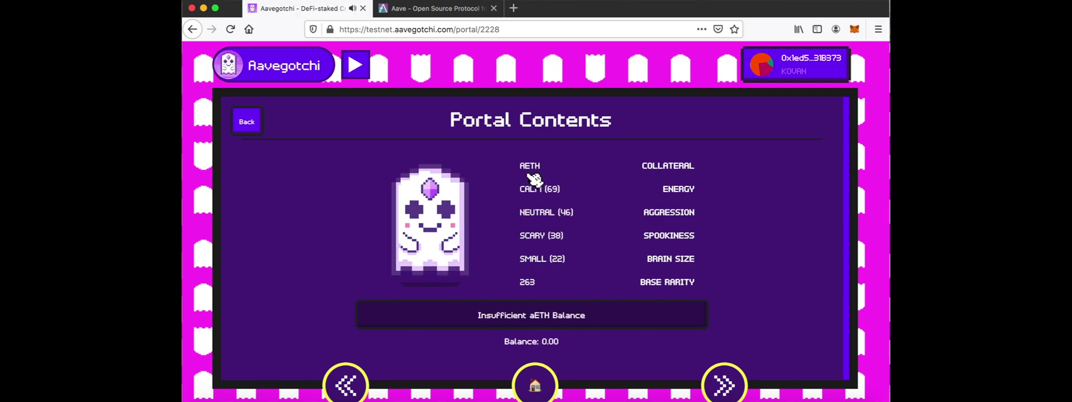
pyautogui.press('Right')
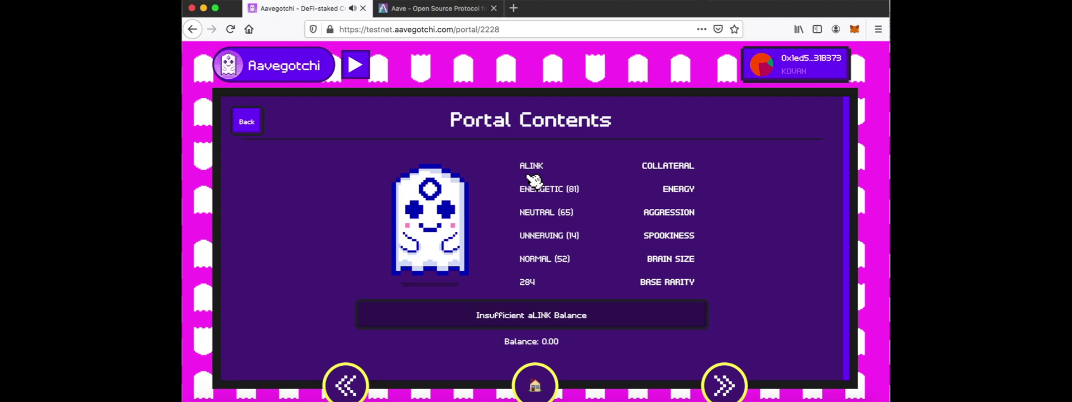
pyautogui.press('Right')
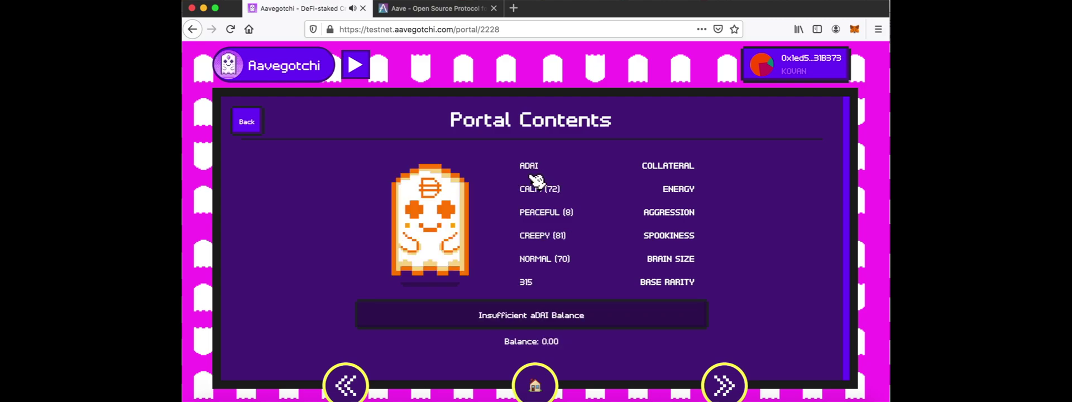
pyautogui.press('Left')
pyautogui.press('Left')
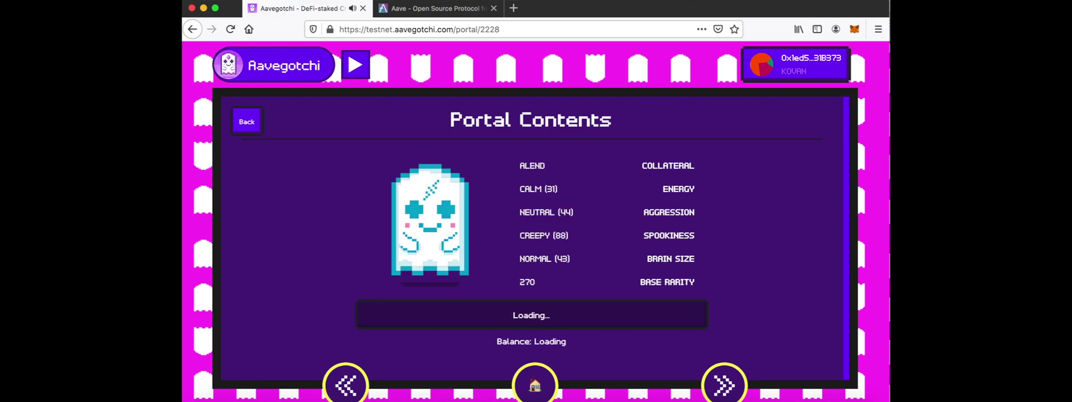
pyautogui.press('Left')
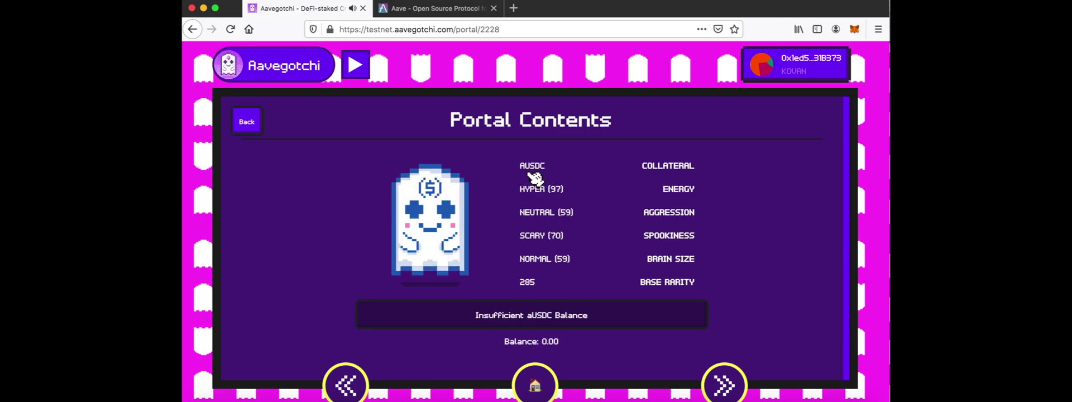
pyautogui.press('Left')
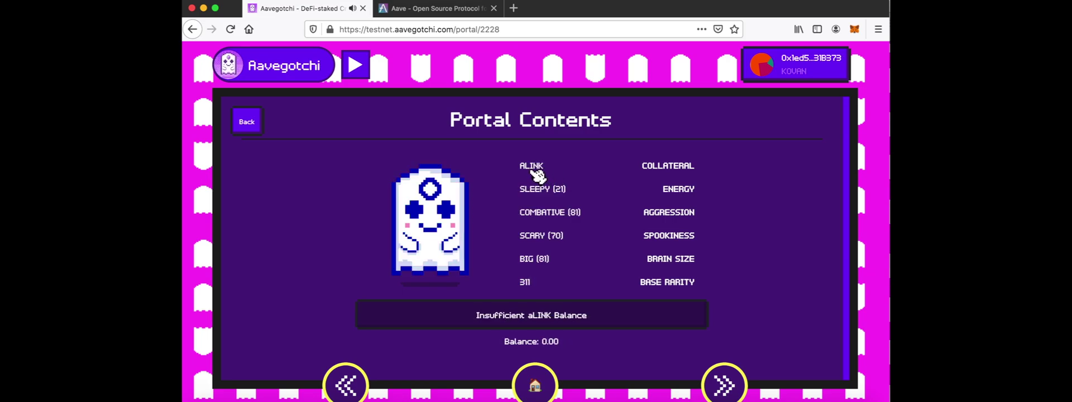
pyautogui.press('Left')
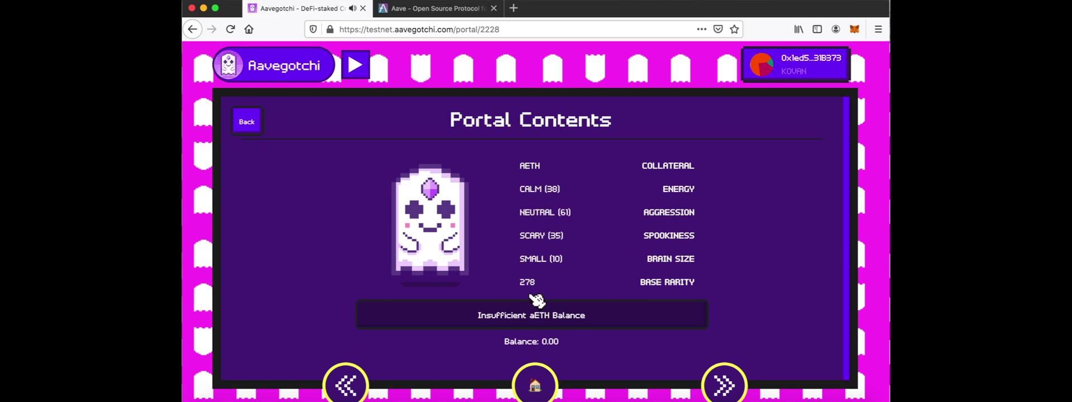
pyautogui.press('Right')
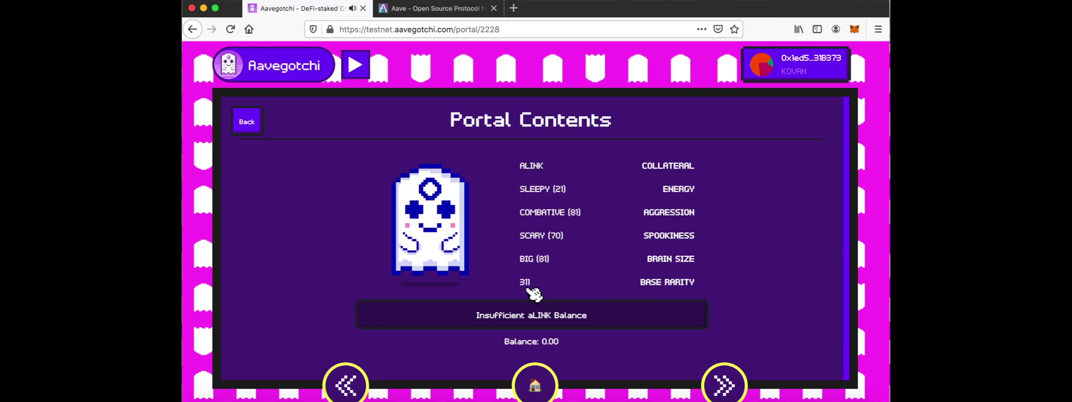
pyautogui.press('Right')
pyautogui.press('Right')
pyautogui.press('Right')
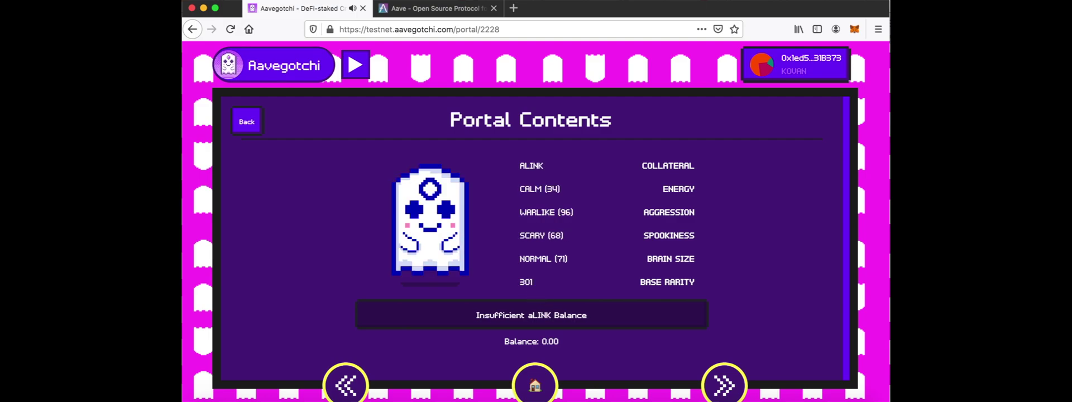
pyautogui.press('Right')
pyautogui.press('Right')
pyautogui.press('Right')
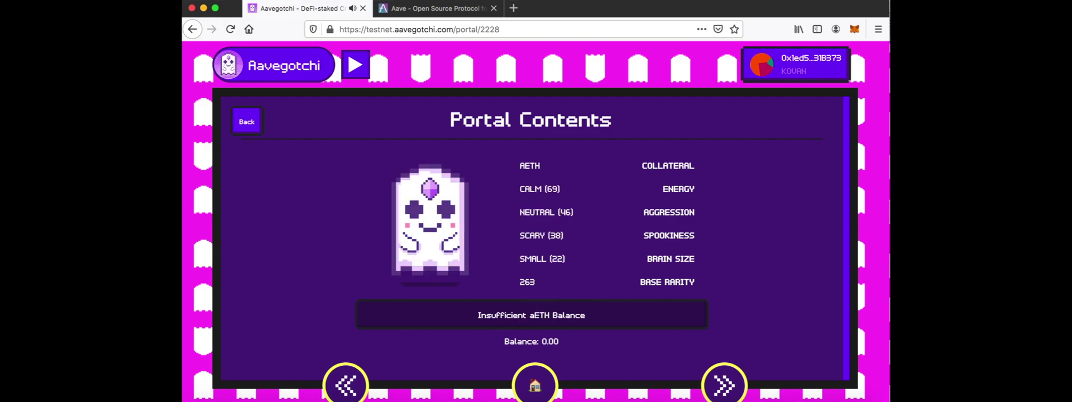
pyautogui.press('Right')
pyautogui.press('Right')
pyautogui.press('Right')
pyautogui.press('Right')
pyautogui.press('Right')
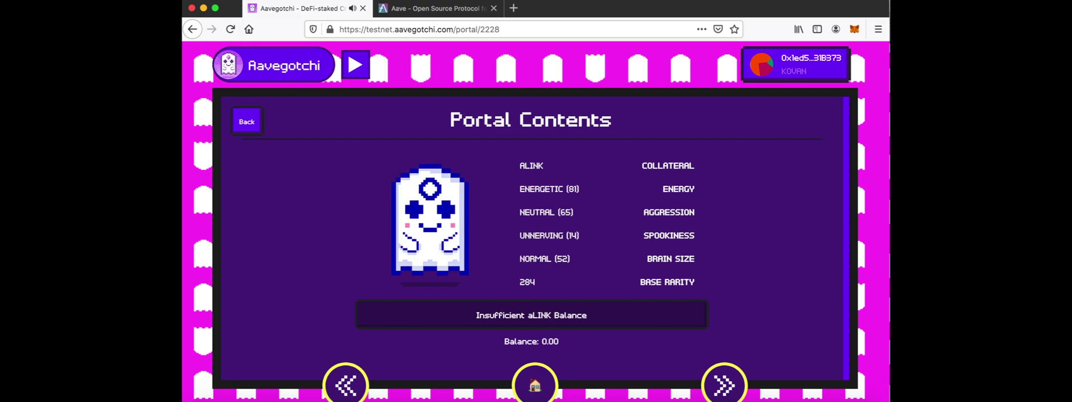
pyautogui.press('Right')
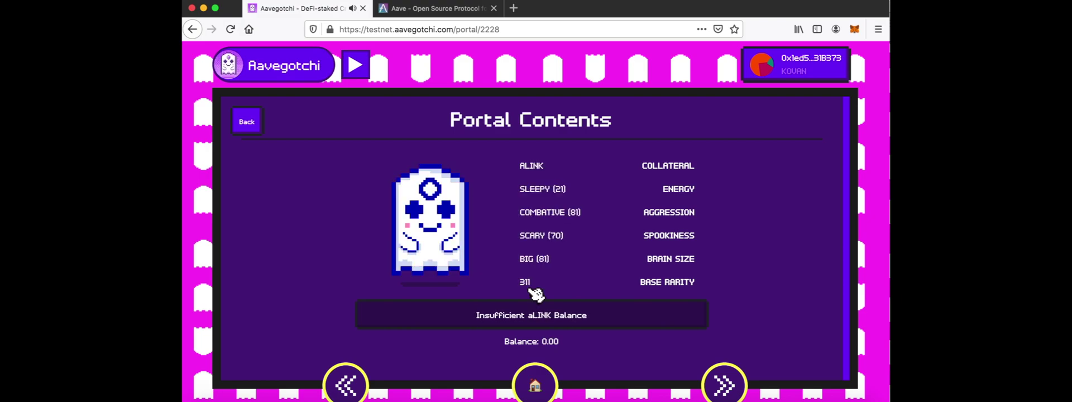
pyautogui.press('Right')
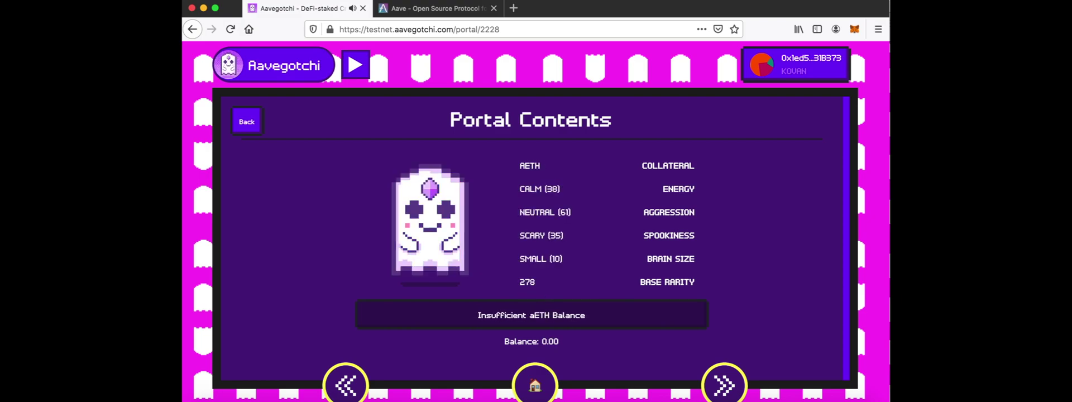
pyautogui.press('Left')
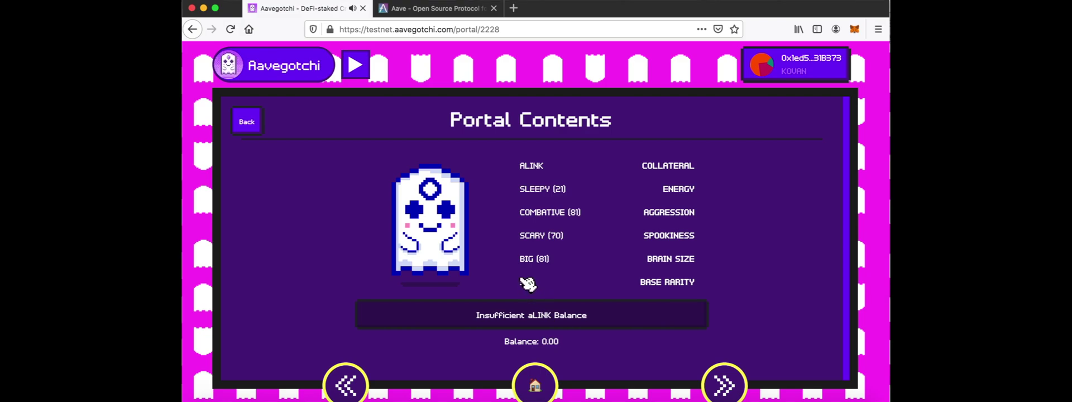
# - Switch to the Aave testnet, enter the Aave market, and mint LINK from the faucet, confirming the wallet transaction
pyautogui.click(418, 16)
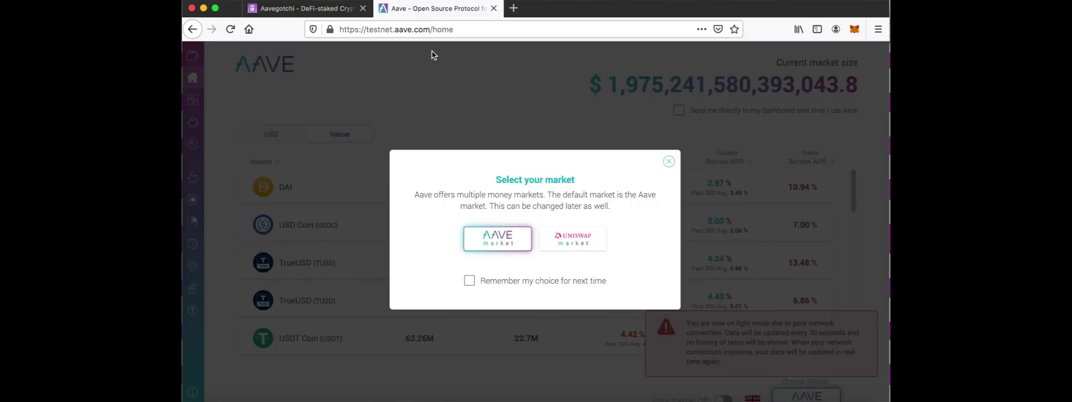
pyautogui.click(498, 235)
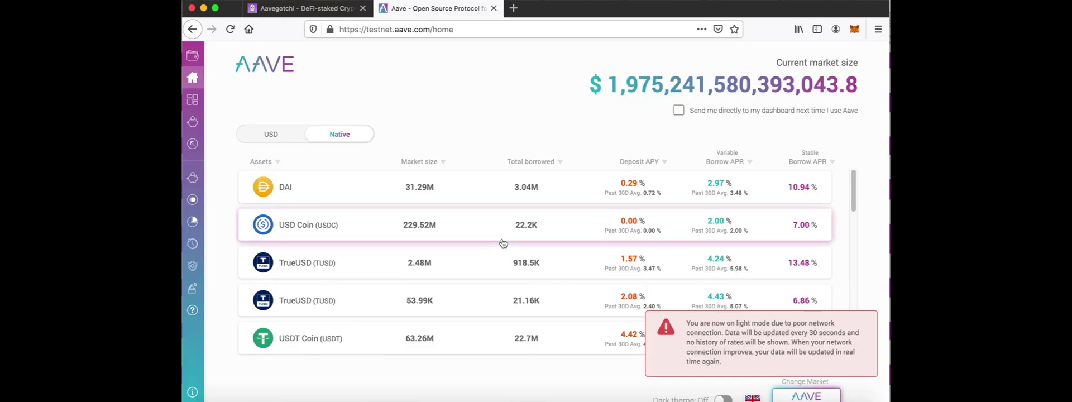
pyautogui.click(193, 179)
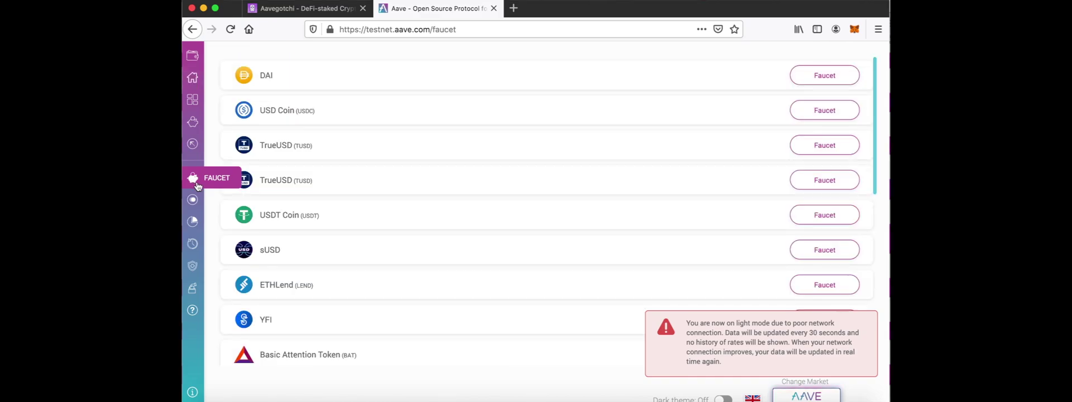
pyautogui.scroll(-3, 342, 218)
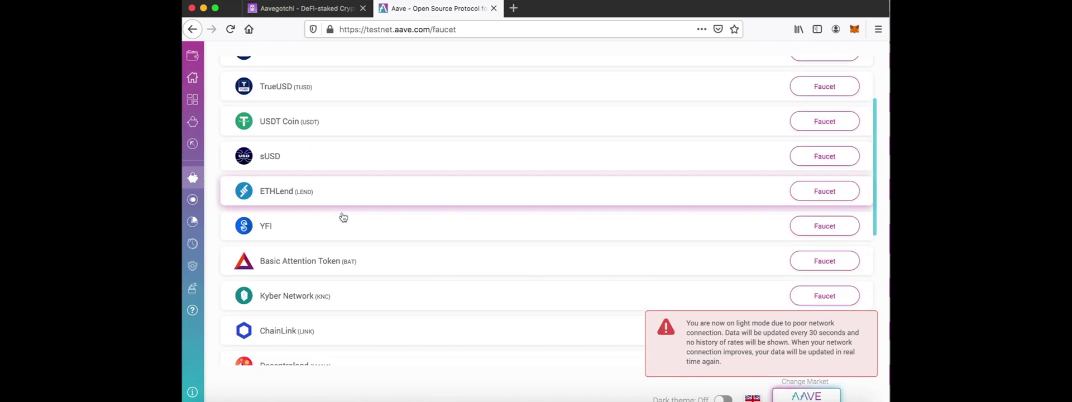
pyautogui.scroll(-2, 343, 217)
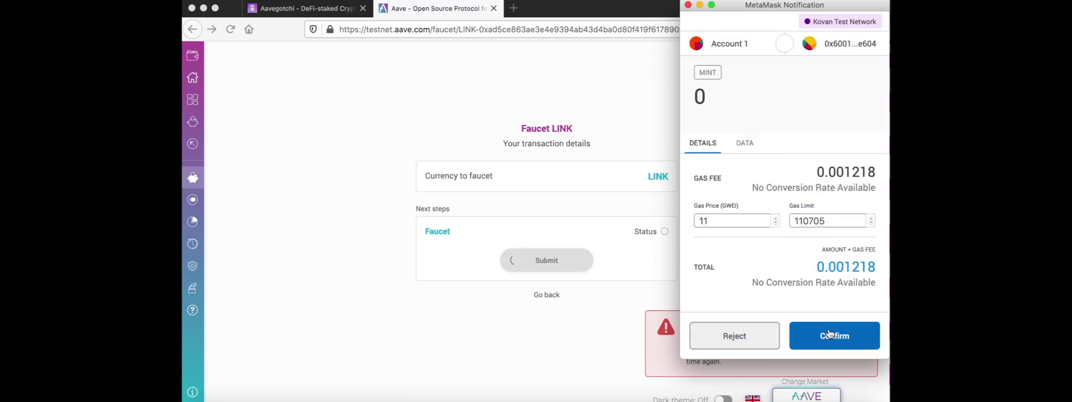
pyautogui.click(830, 335)
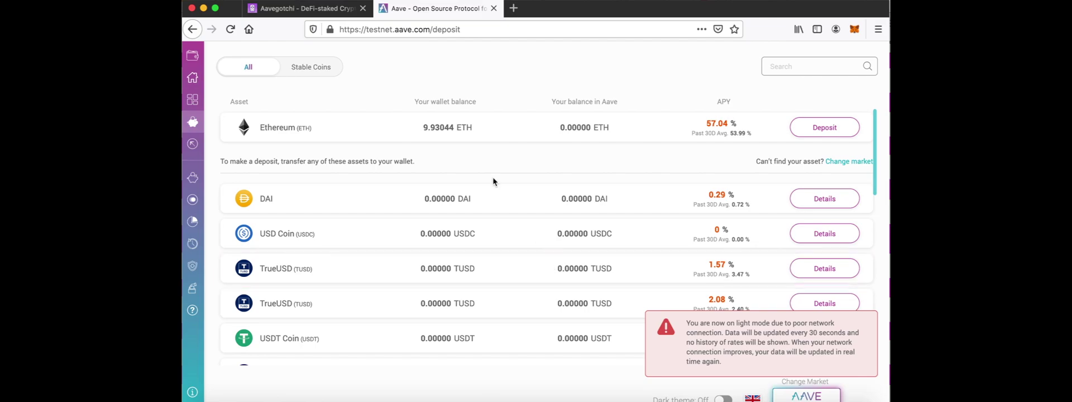
# - Open the deposit form for ChainLink (LINK) from the Aave asset list
pyautogui.scroll(-8, 458, 201)
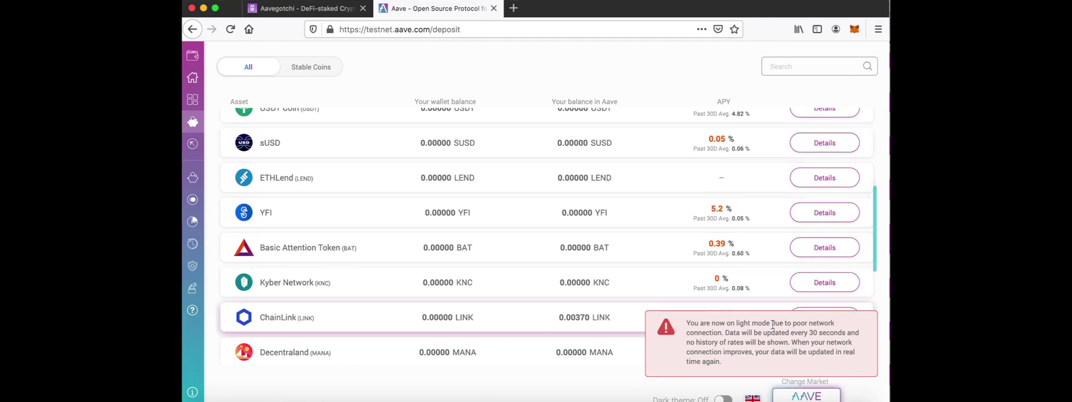
pyautogui.scroll(-1, 541, 309)
pyautogui.scroll(-1, 539, 296)
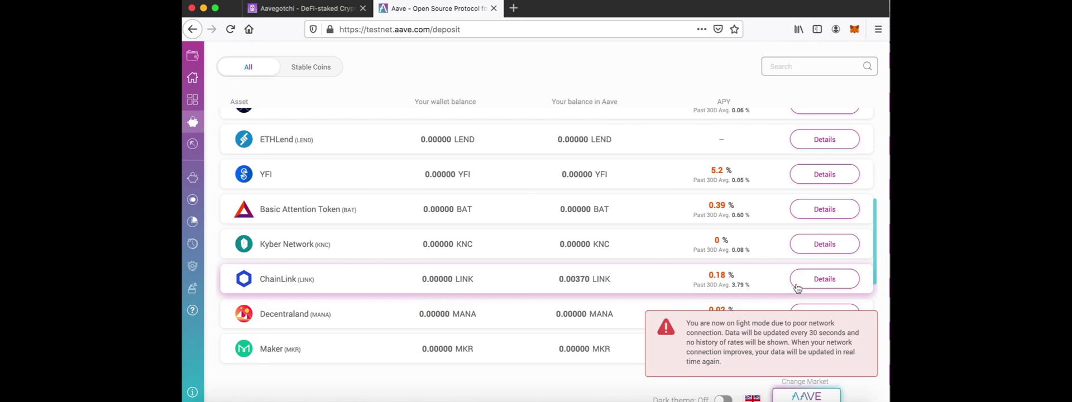
pyautogui.click(833, 279)
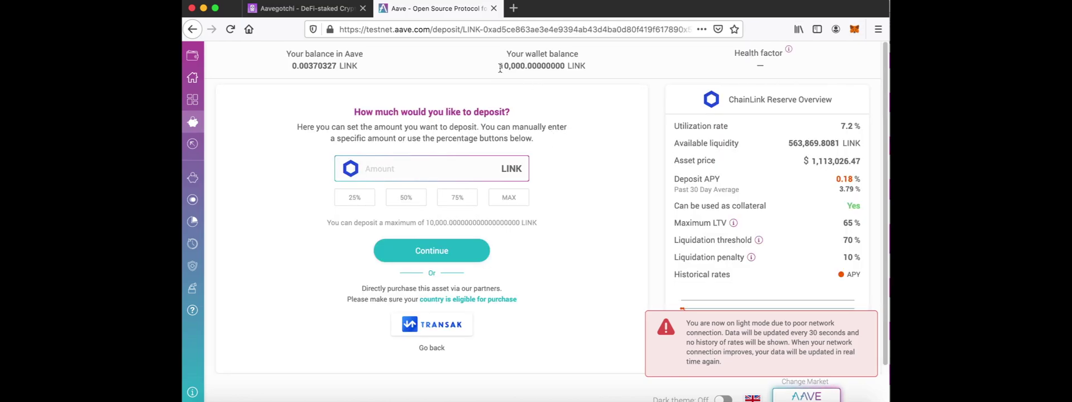
# - Deposit the maximum 10,000 LINK into Aave, confirm the wallet transaction, and check the LINK balance in Aave
pyautogui.moveTo(500, 67); pyautogui.dragTo(605, 70)
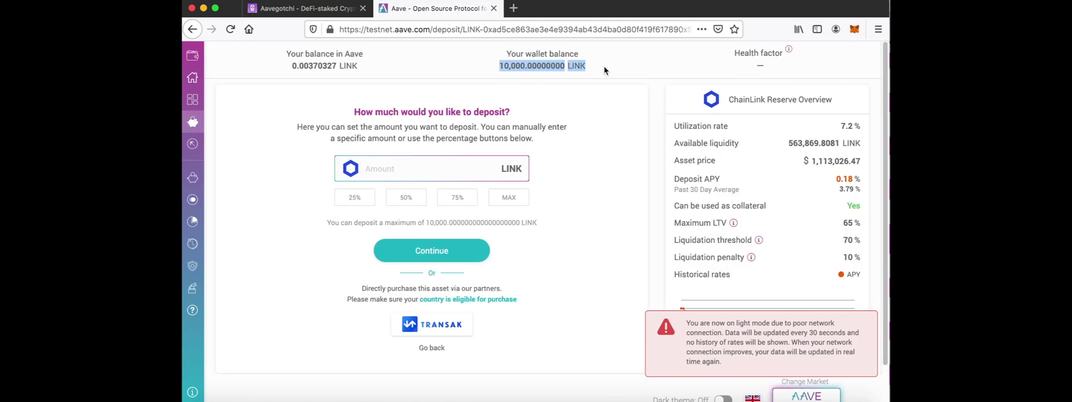
pyautogui.click(511, 199)
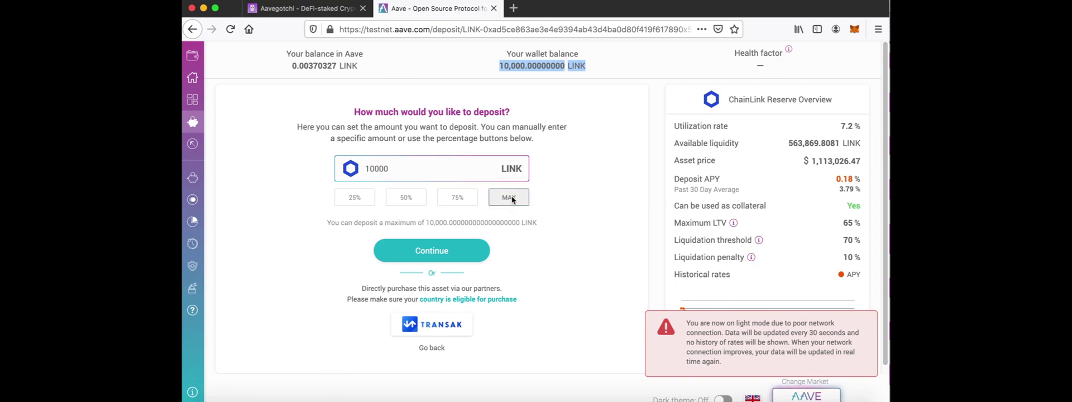
pyautogui.click(429, 252)
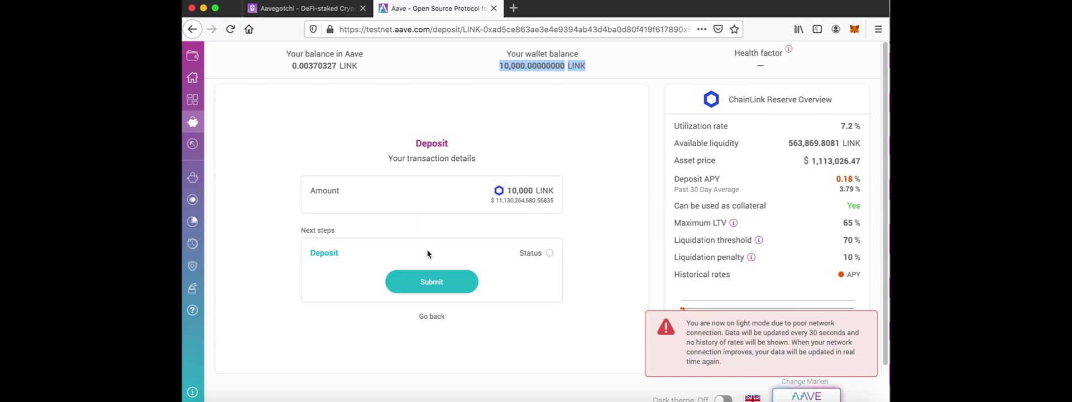
pyautogui.click(437, 281)
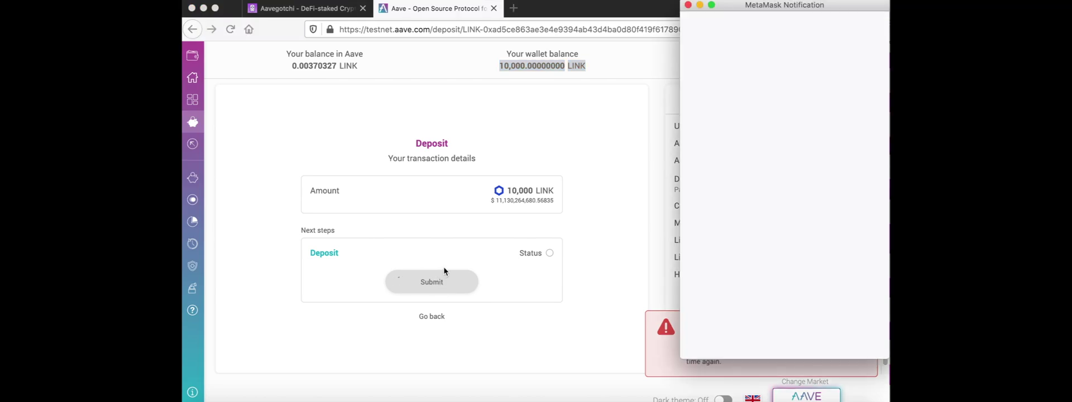
pyautogui.click(835, 336)
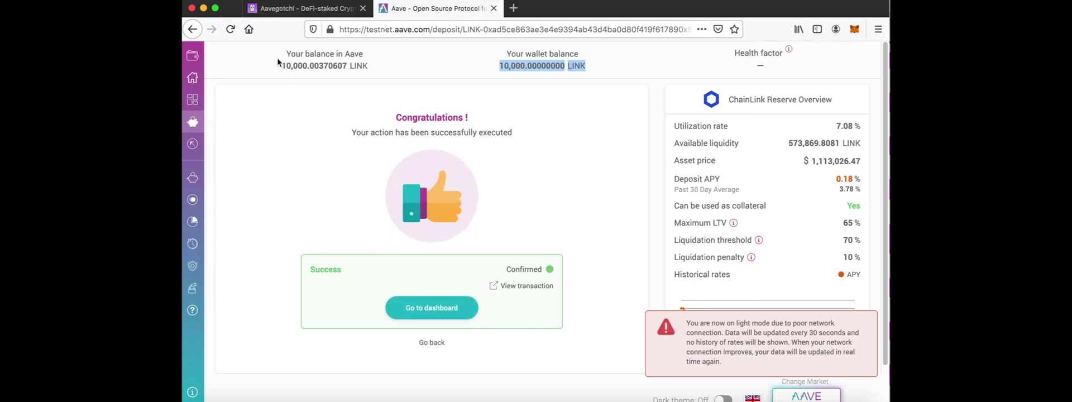
pyautogui.moveTo(289, 65); pyautogui.dragTo(391, 68)
# - Switch back to the Aavegotchi portal contents and reload the page to refresh the aLINK balance
pyautogui.click(302, 9)
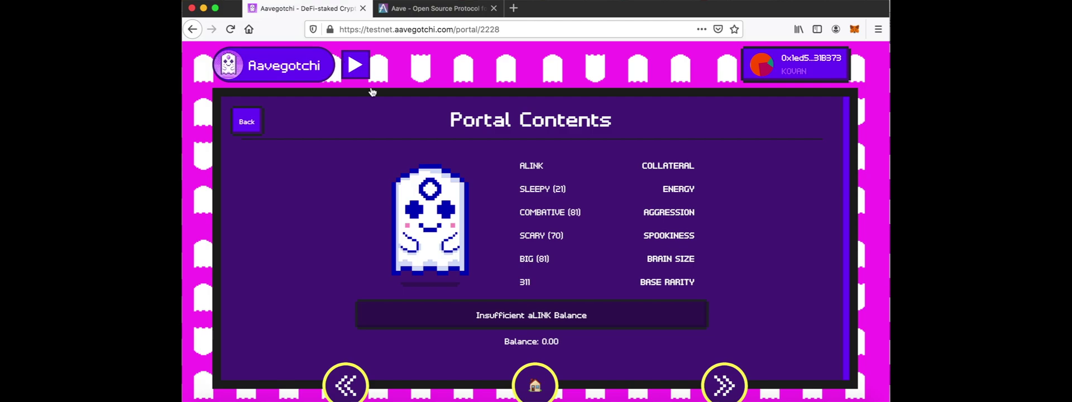
pyautogui.click(422, 27)
pyautogui.press('Return')
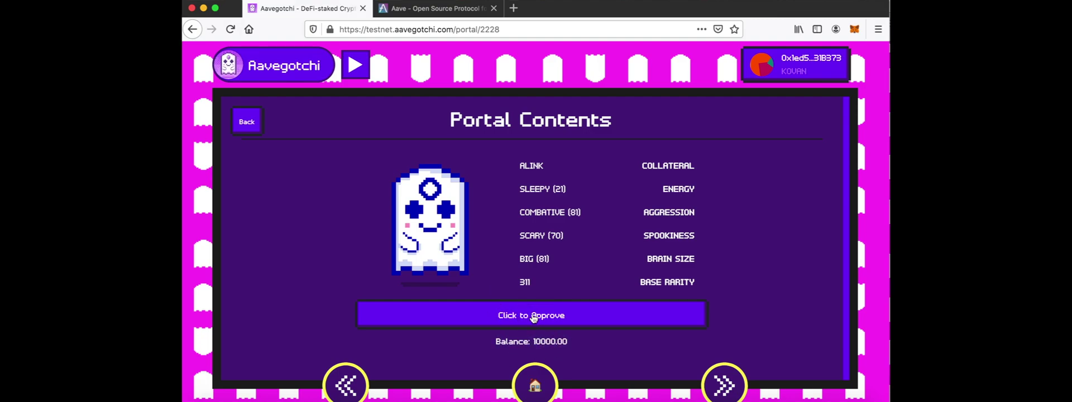
# - Approve aLINK spending and summon the base rarity 311 Aavegotchi for 1 aLINK, confirming both wallet transactions
pyautogui.click(534, 316)
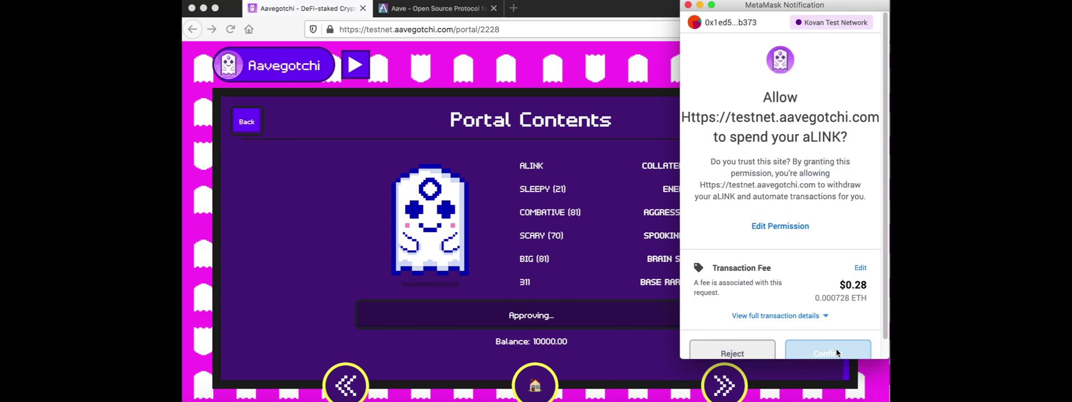
pyautogui.click(837, 353)
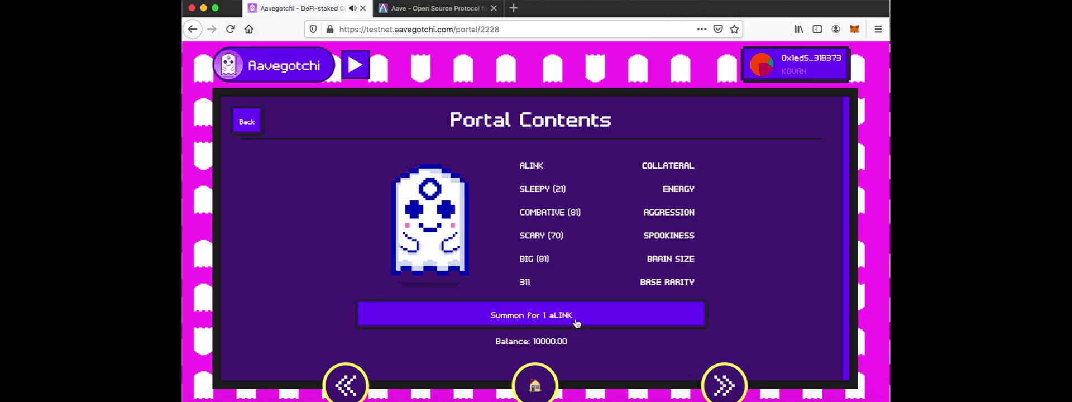
pyautogui.click(539, 317)
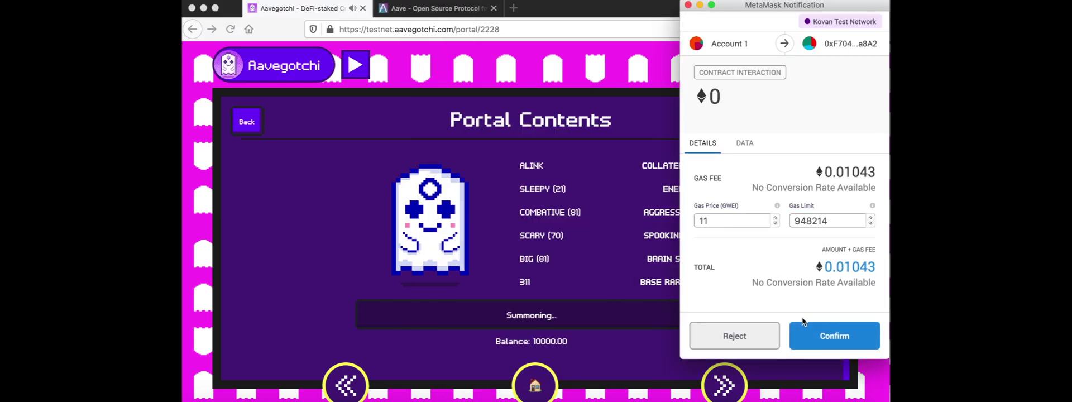
pyautogui.click(830, 332)
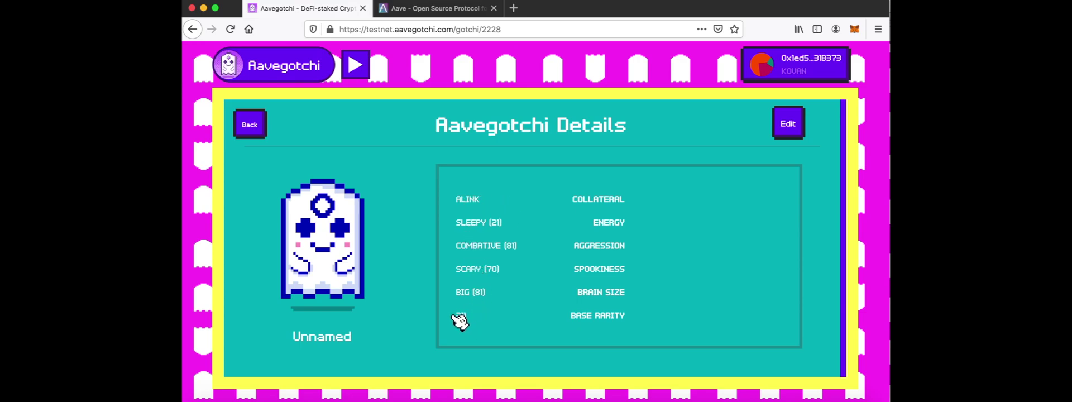
# - Give the summoned Aavegotchi a first name in its details, save it, and confirm the wallet transaction
pyautogui.click(781, 126)
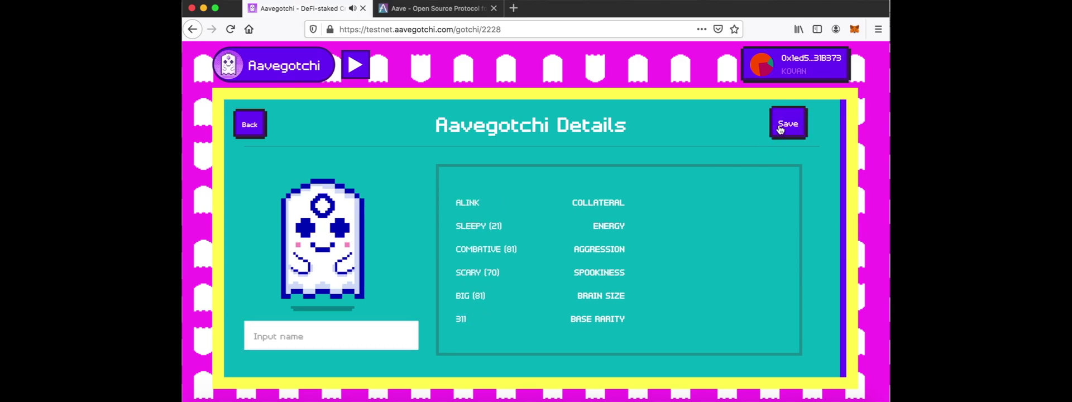
pyautogui.click(313, 335)
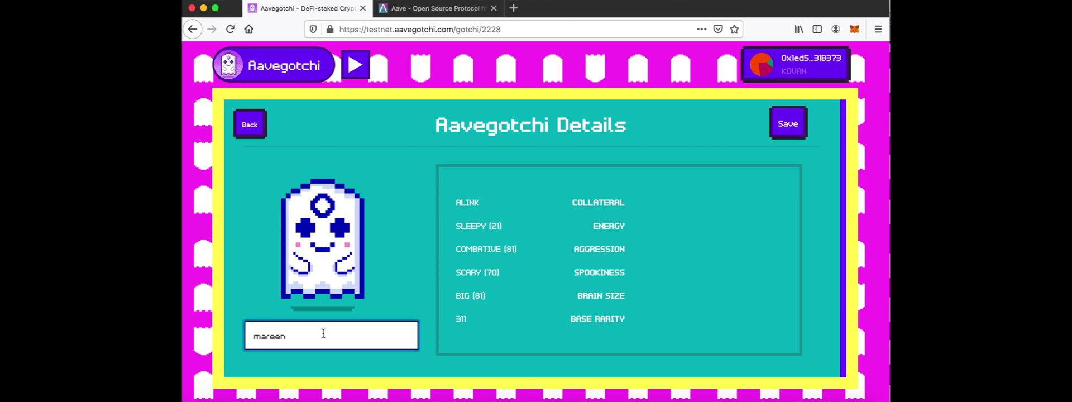
pyautogui.click(777, 125)
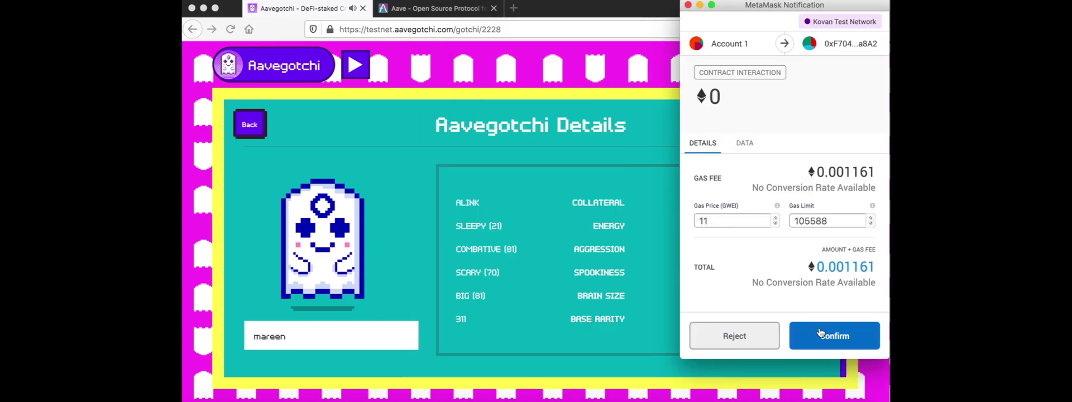
pyautogui.click(825, 335)
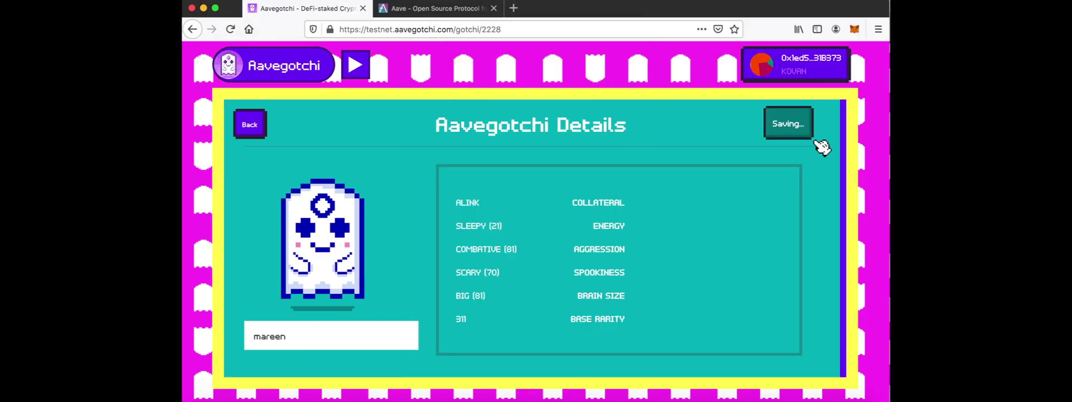